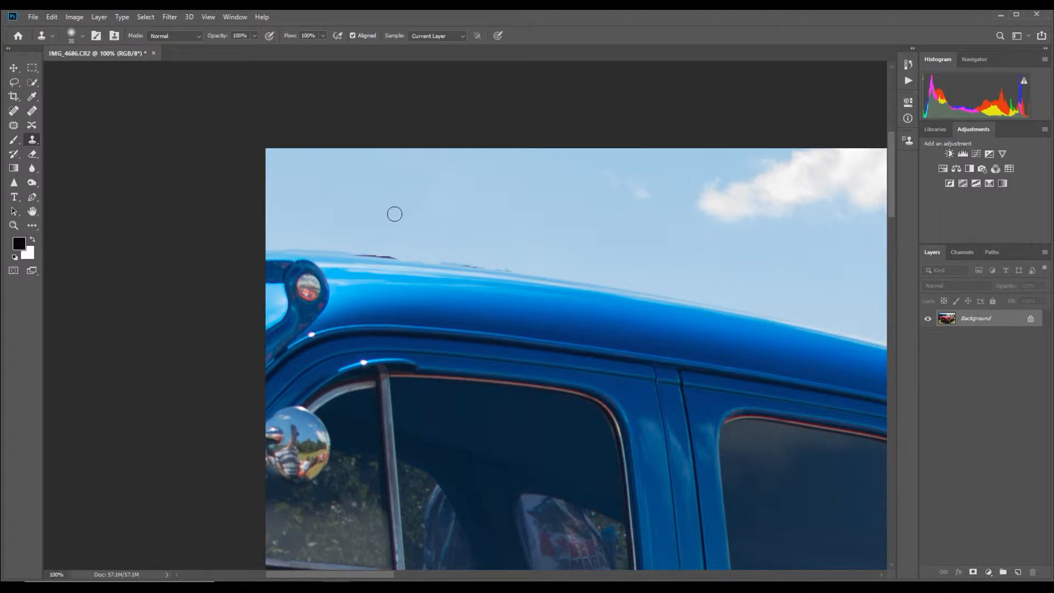
key("ctrl+minus")
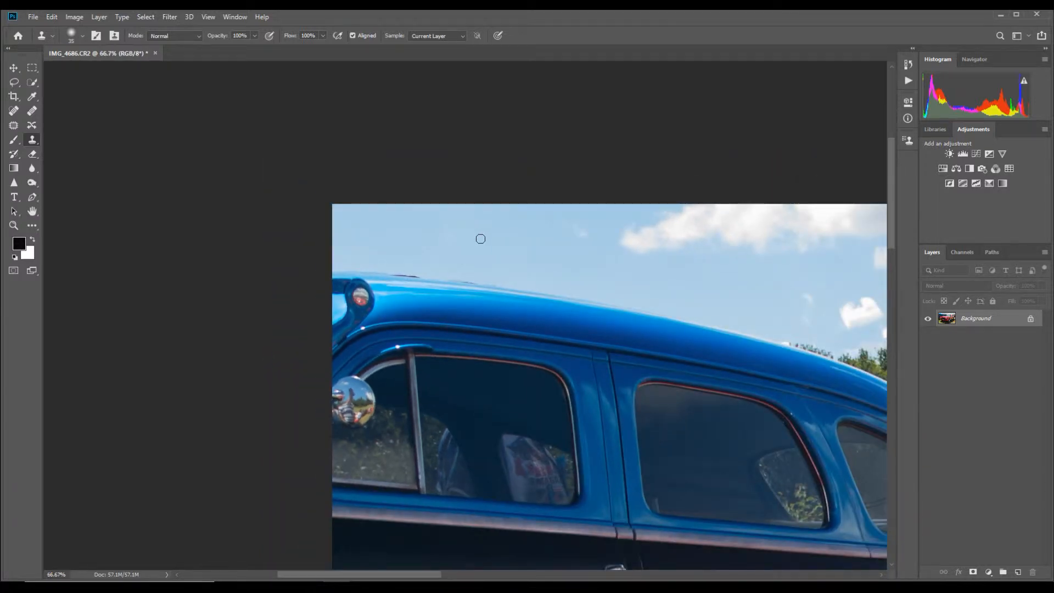
scroll(482, 253, "down", 1)
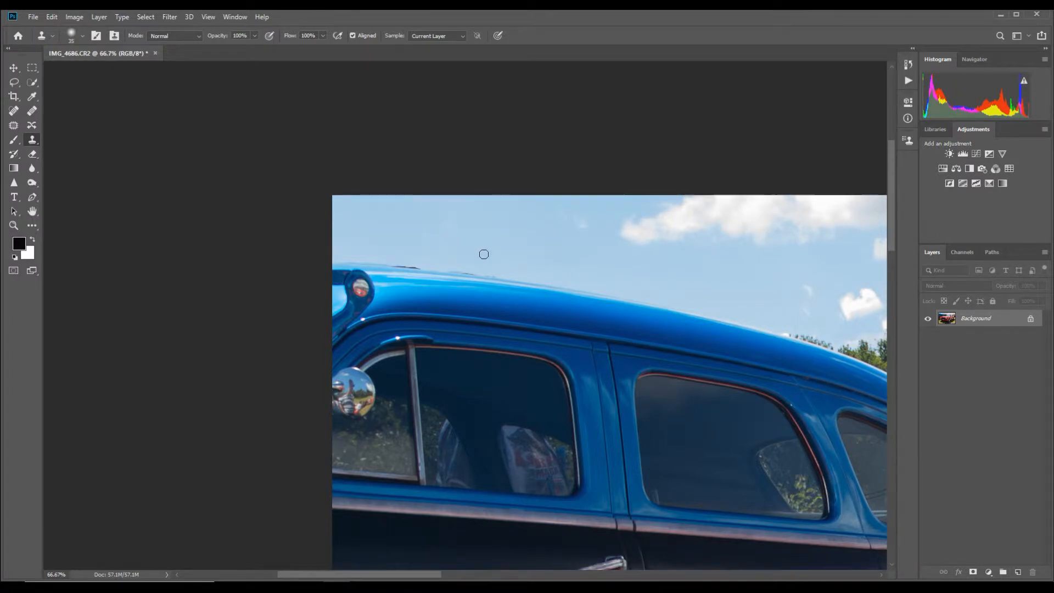
left_click(593, 308)
key("ctrl+z")
Sample clean sky above the blue car with the Clone Stamp and paint over the dark marks along its roofline
key("ctrl+plus")
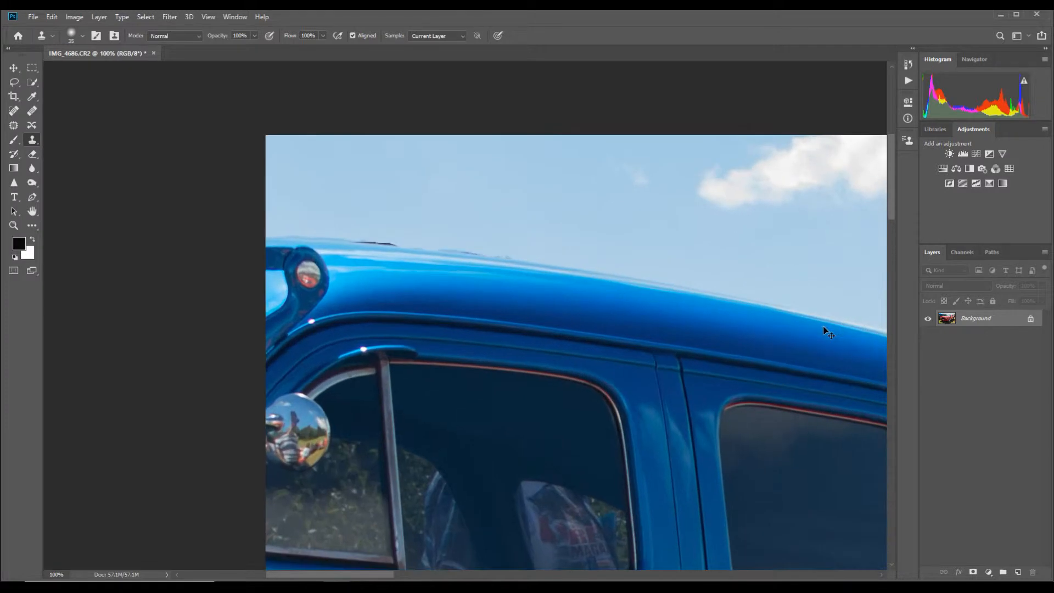
key("ctrl+plus")
key("ctrl+minus")
left_click(495, 232, "alt")
left_click(495, 232, "alt")
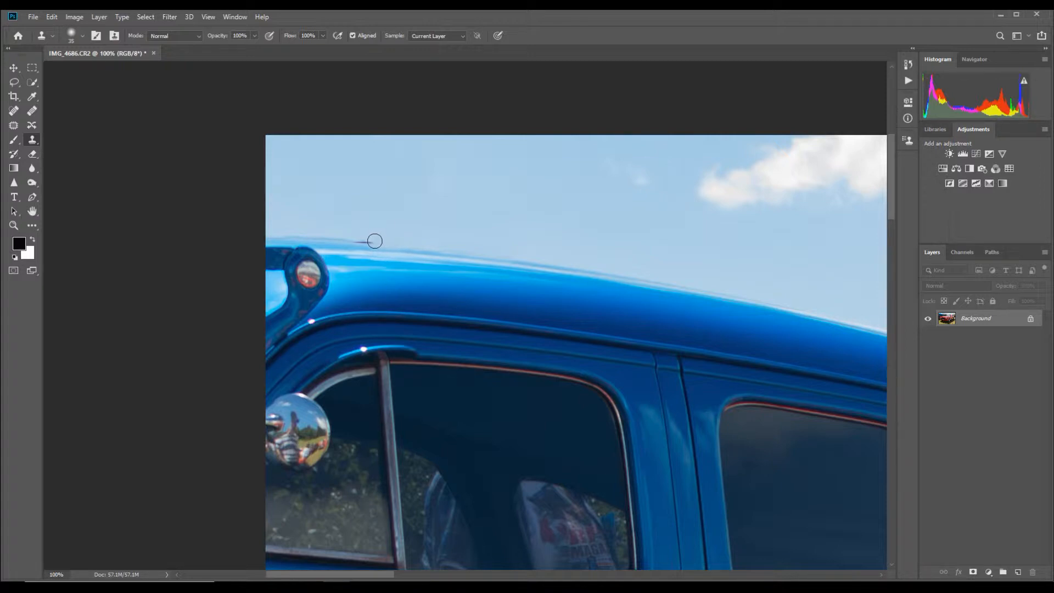
left_click_drag(382, 241, 353, 240)
left_click_drag(371, 239, 358, 238)
scroll(328, 214, "down", 1)
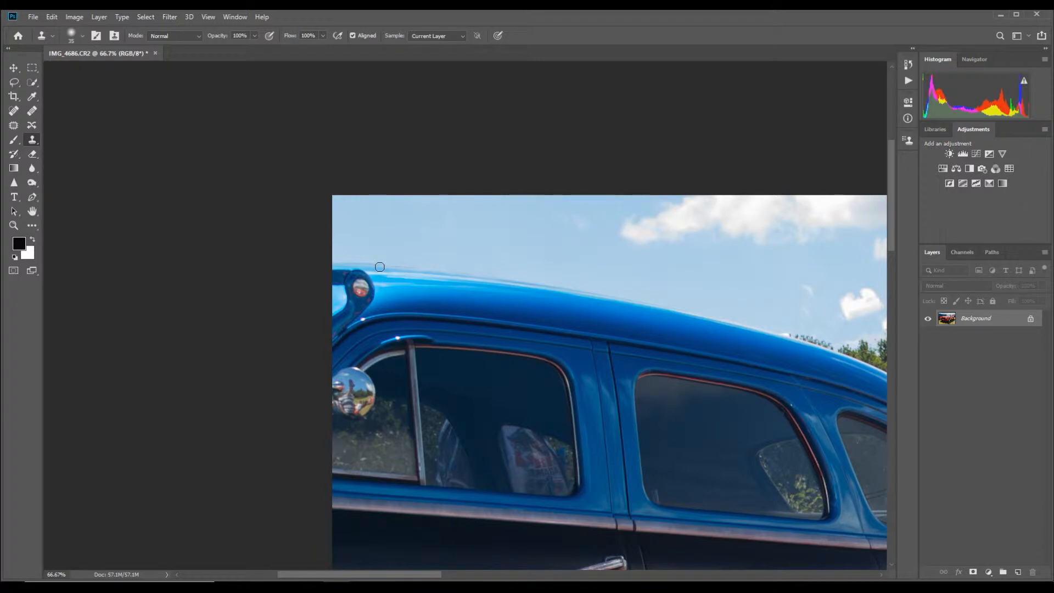
Clone out the remaining smudges on the blue car's roof edge beside the round lamp
key("ctrl+plus")
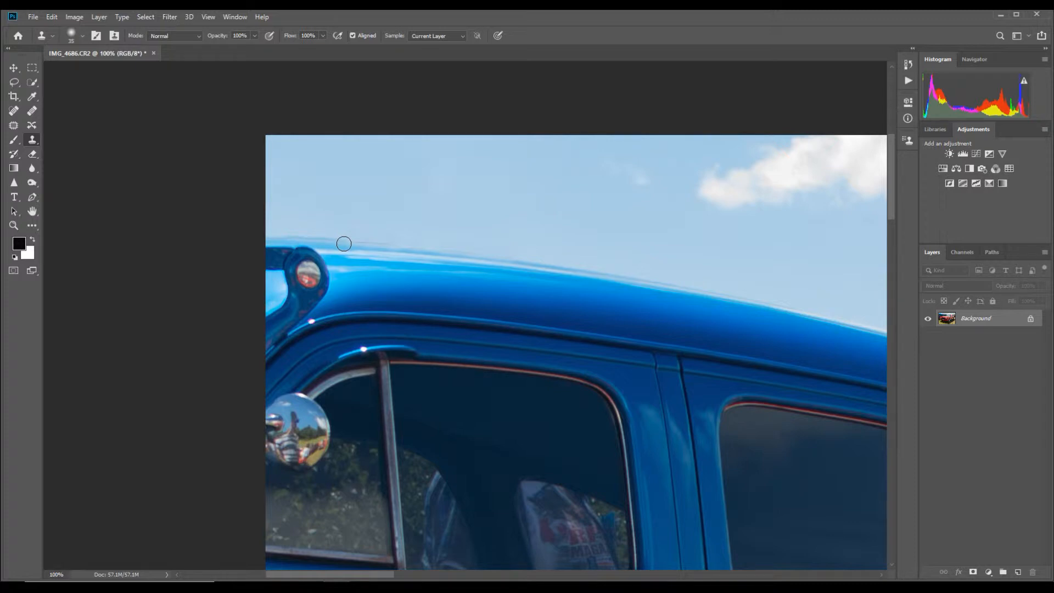
left_click_drag(344, 244, 353, 244)
left_click_drag(369, 247, 393, 248)
key("ctrl+minus")
key("ctrl+minus")
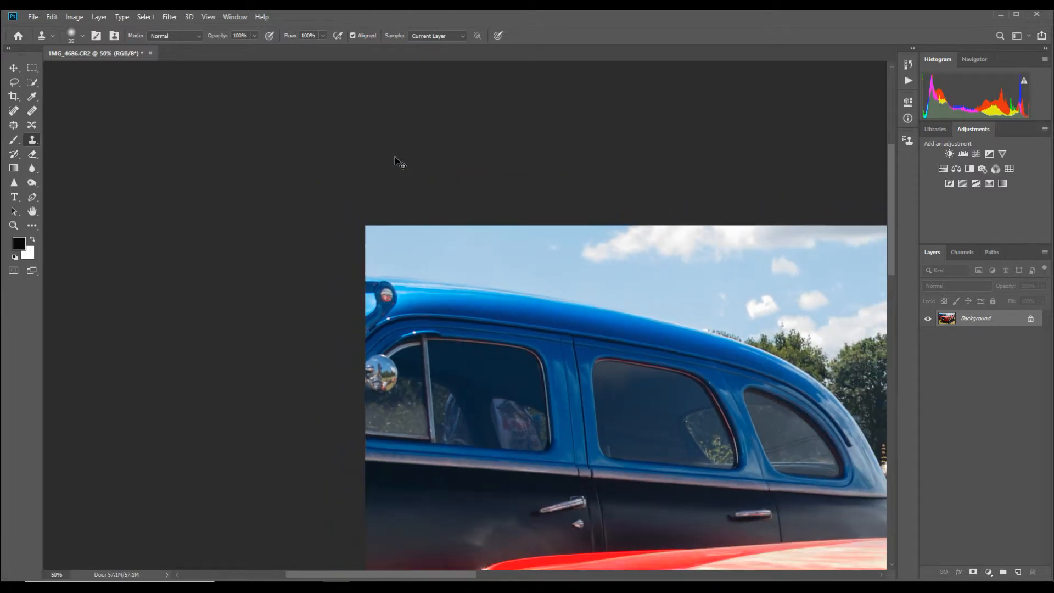
key("ctrl+minus")
key("ctrl+minus")
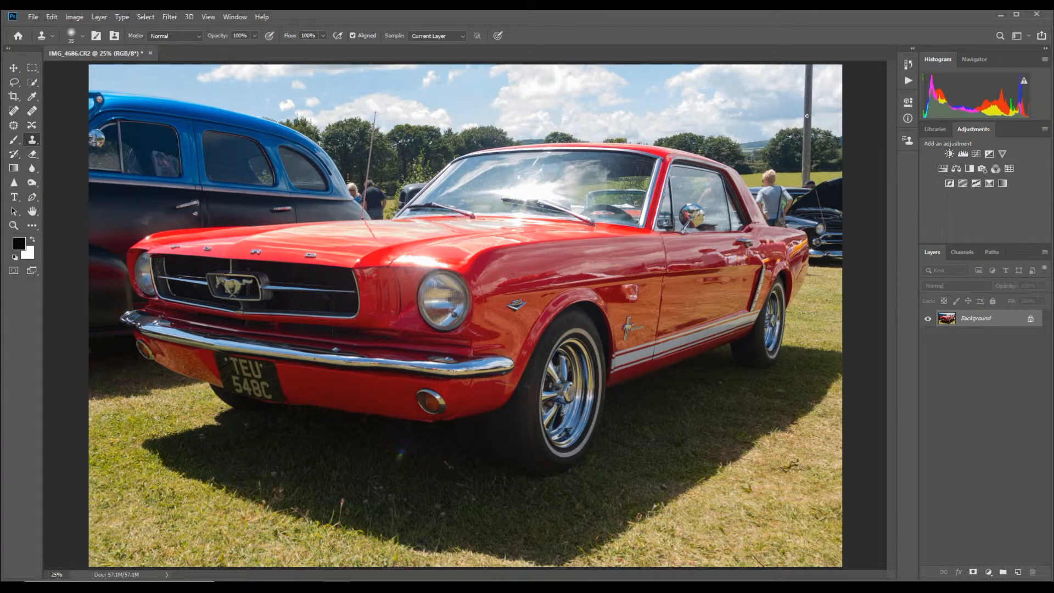
Enlarge the Clone Stamp brush to 100 and paint sampled cloud over the upper part of the telegraph pole behind the red car
key("ctrl+plus")
key("ctrl+plus")
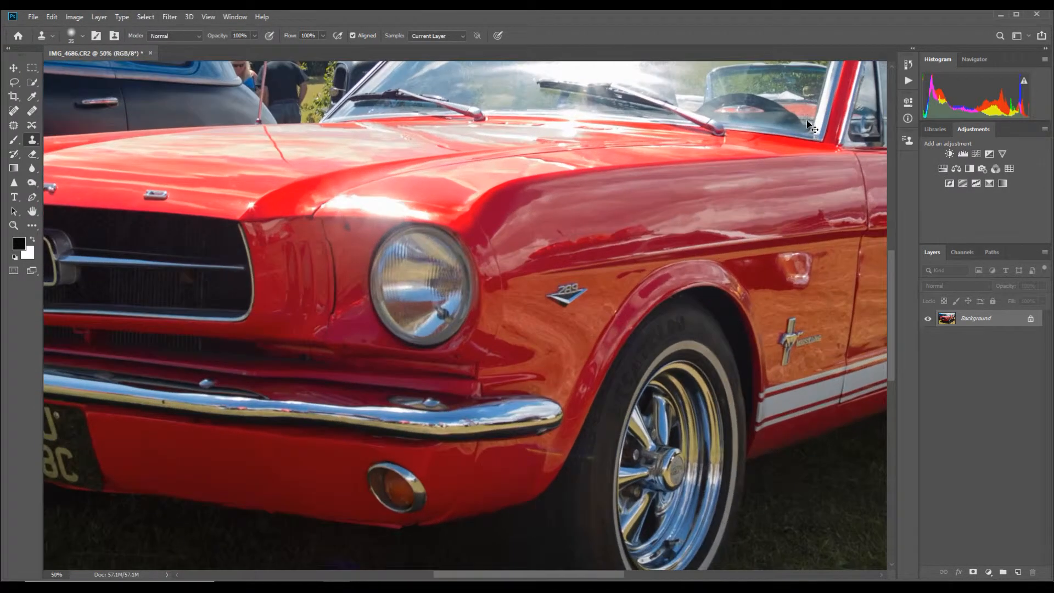
left_click_drag(591, 577, 698, 574)
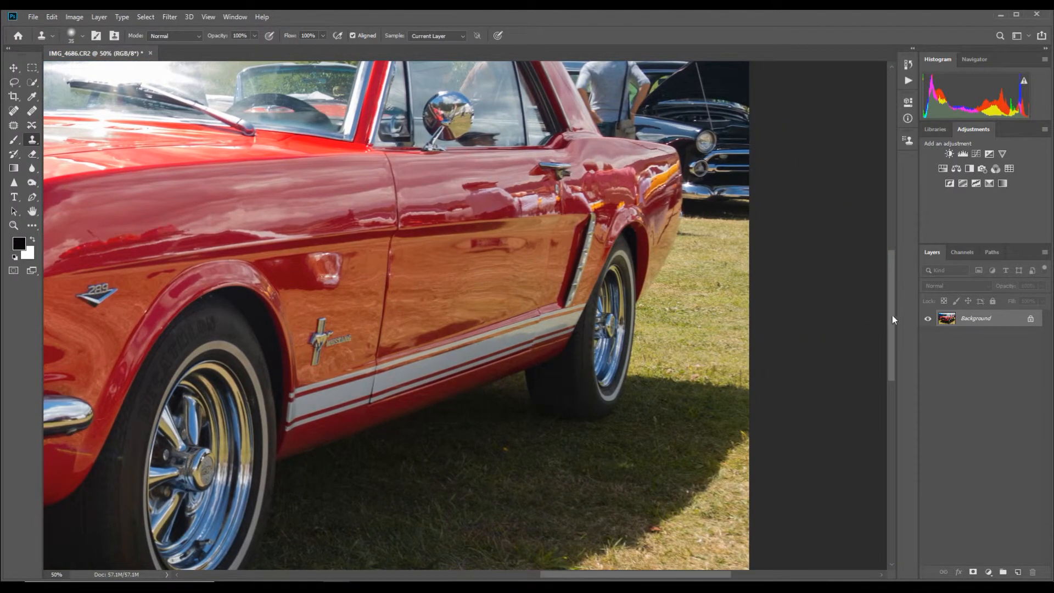
left_click_drag(894, 311, 889, 213)
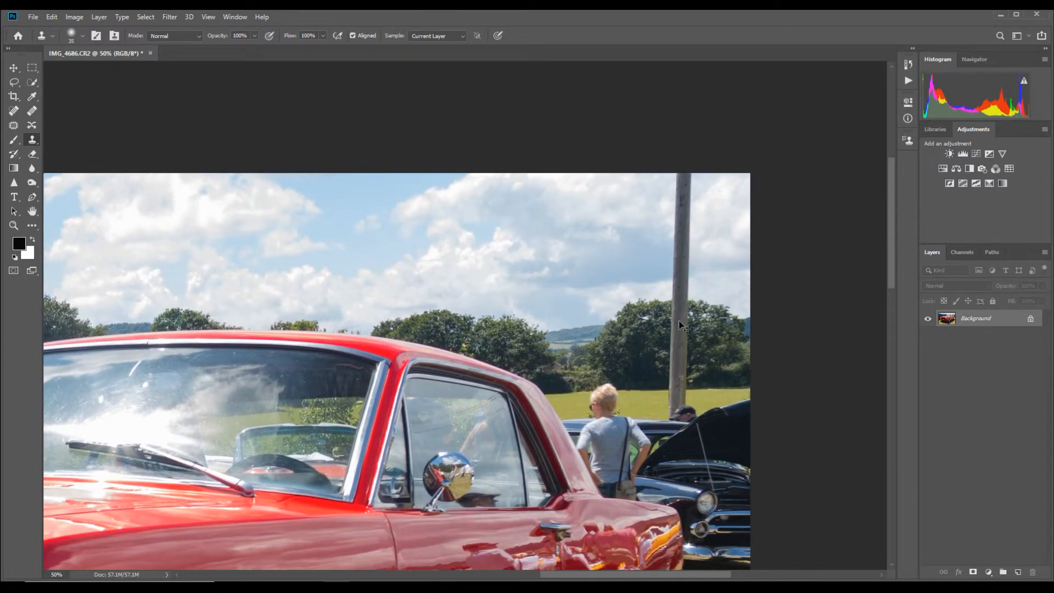
key("ctrl+plus")
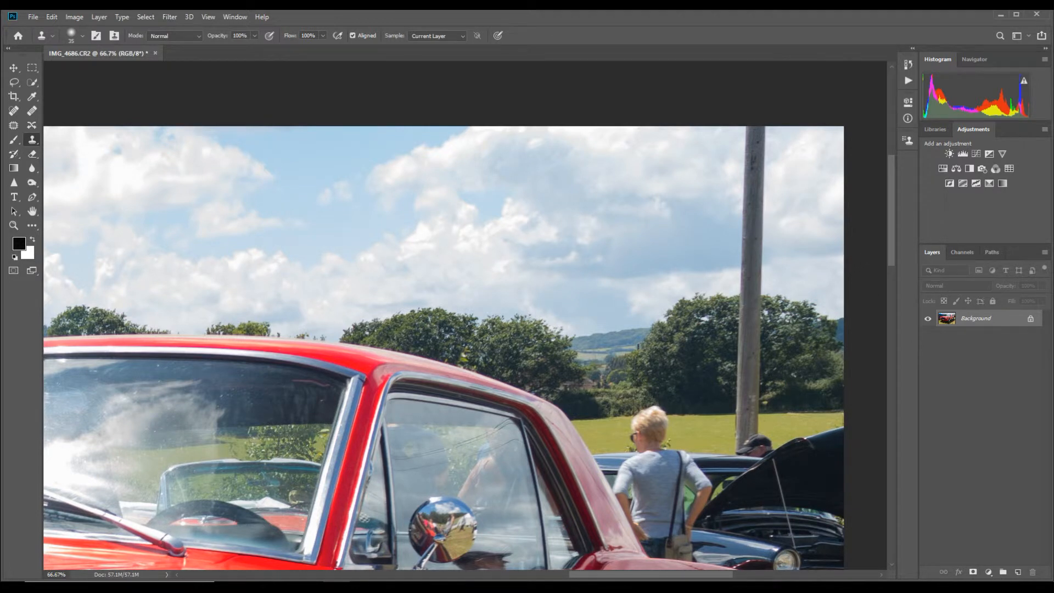
left_click_drag(713, 576, 729, 576)
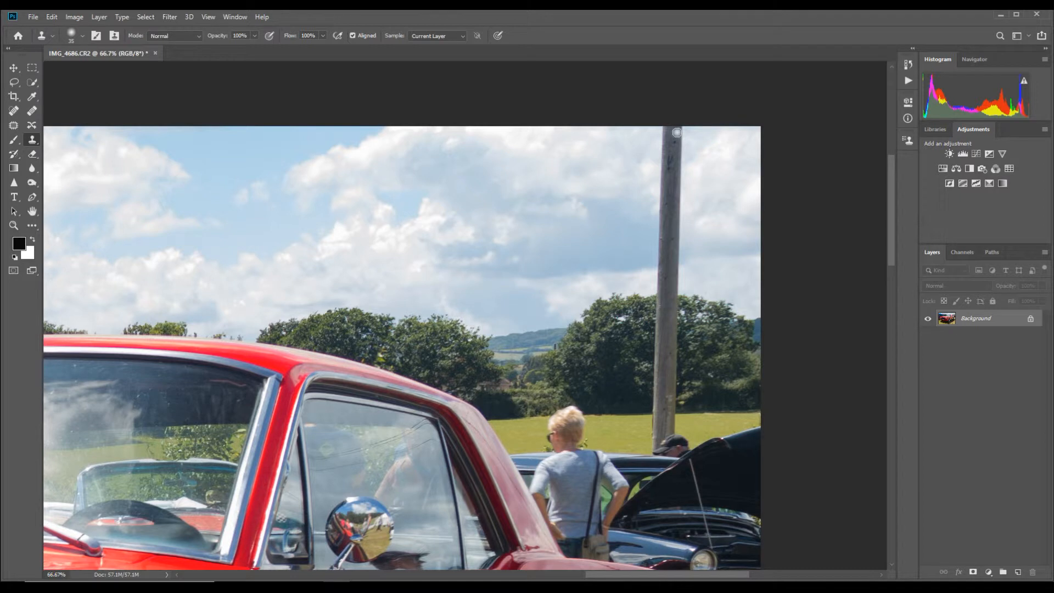
key("bracketright")
key("bracketright")
key("bracketright")
key("bracketright")
key("bracketright")
key("bracketright")
left_click(680, 160)
left_click(710, 159, "alt")
mouse_move(679, 148)
left_mouse_down()
mouse_move(668, 146)
mouse_move(681, 132)
left_mouse_up()
mouse_move(677, 167)
left_mouse_down()
mouse_move(670, 160)
mouse_move(670, 197)
mouse_move(649, 136)
mouse_move(652, 200)
mouse_move(671, 205)
mouse_move(673, 242)
mouse_move(675, 217)
mouse_move(677, 228)
mouse_move(665, 214)
mouse_move(677, 256)
mouse_move(668, 259)
left_mouse_up()
left_click_drag(666, 263, 677, 252)
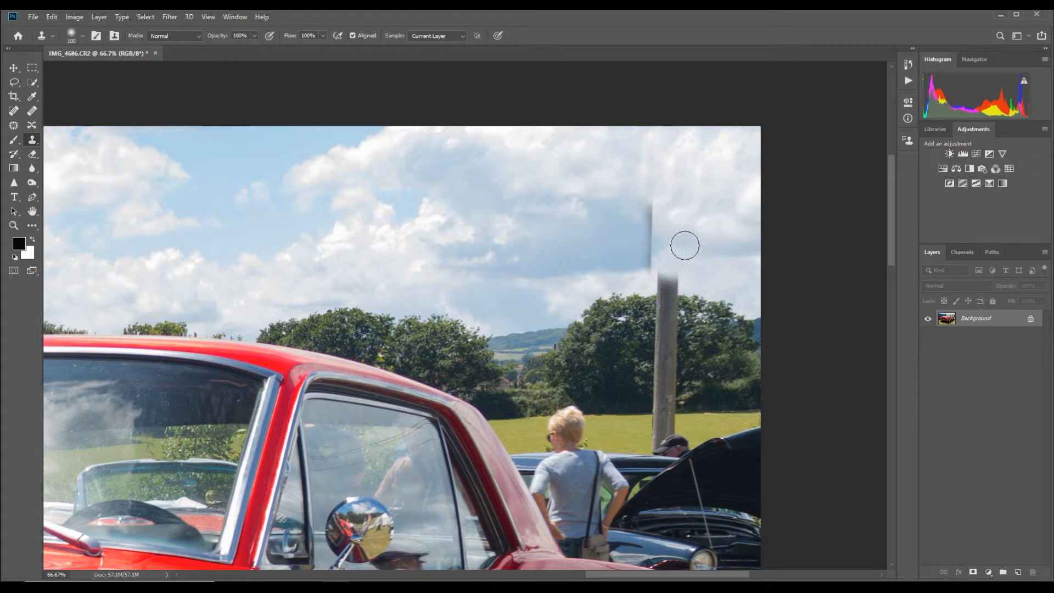
Resample the clouds and clone away the dark edge beside the removed pole and the pole stub just above the trees
key("alt")
left_click(705, 190, "alt")
mouse_move(651, 205)
left_mouse_down()
mouse_move(642, 265)
mouse_move(635, 150)
left_mouse_up()
left_click_drag(624, 233, 630, 261)
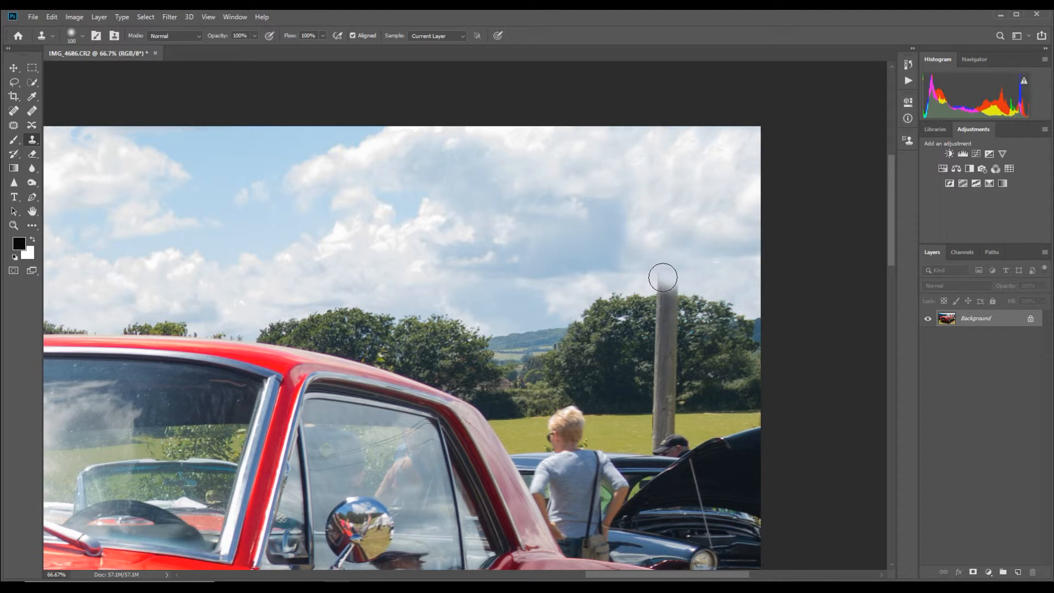
mouse_move(663, 280)
left_mouse_down()
mouse_move(677, 284)
mouse_move(658, 284)
left_mouse_up()
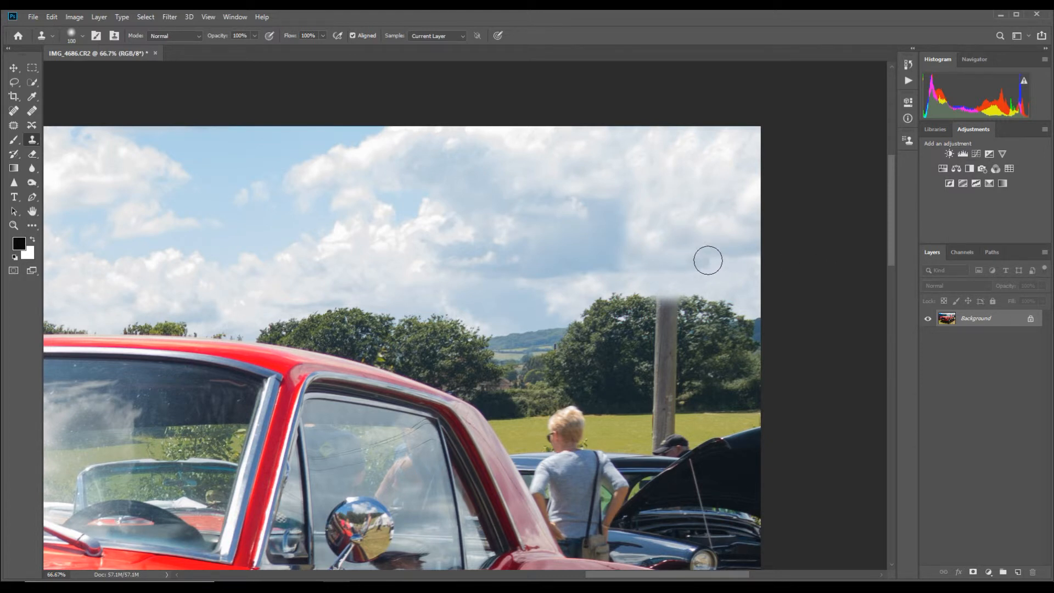
left_click(715, 265)
Blend the visible clone seams in the clouds with the Content-Aware Spot Healing Brush
left_click(12, 113)
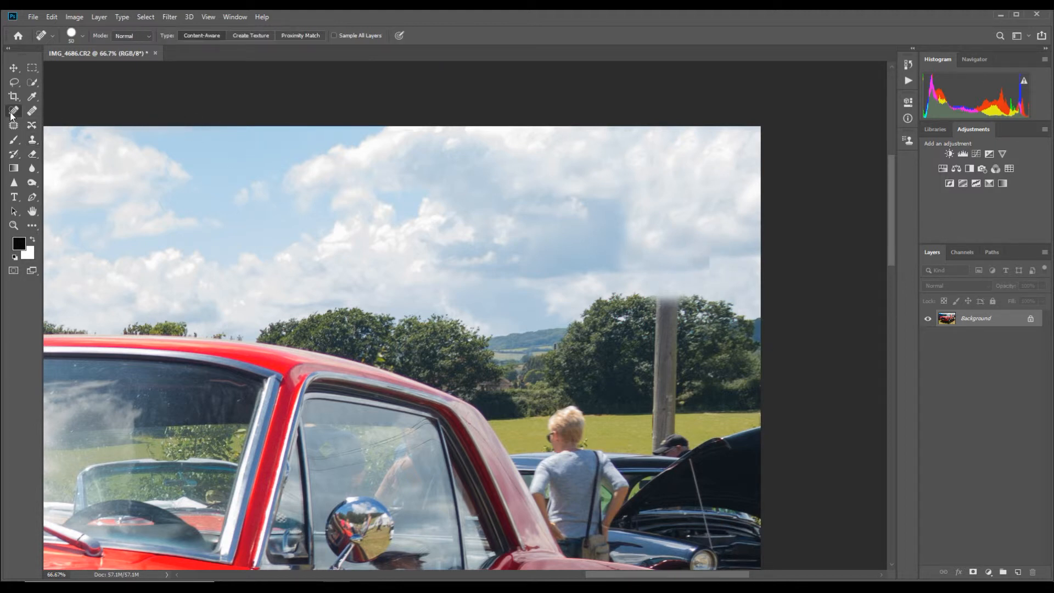
left_click(709, 253)
left_click(713, 267)
left_click(625, 217)
Clone tree foliage from beside the pole over the section of pole in front of the trees
left_click(32, 140)
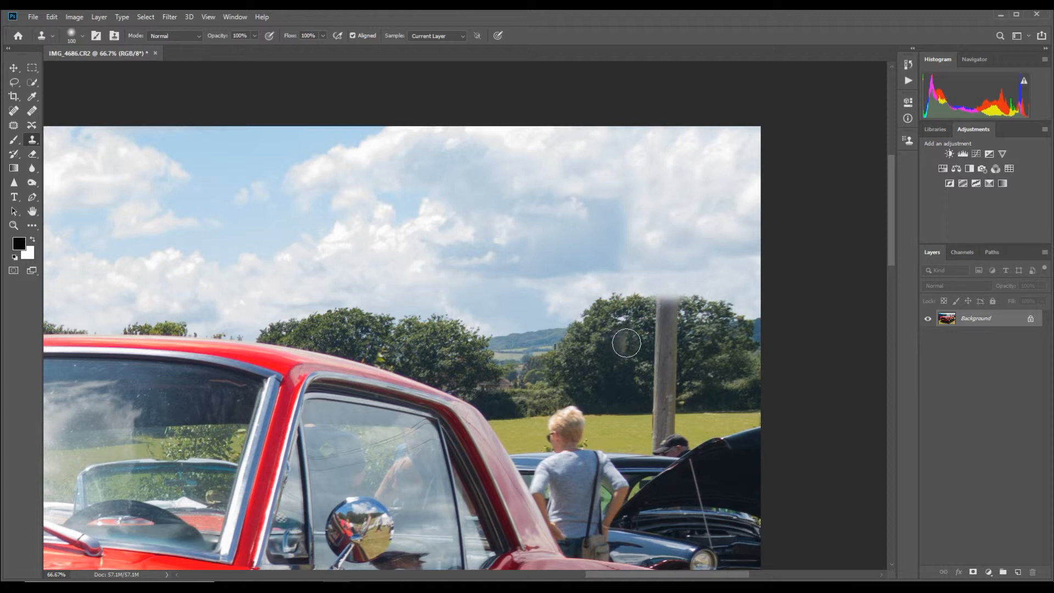
left_click(626, 343, "alt")
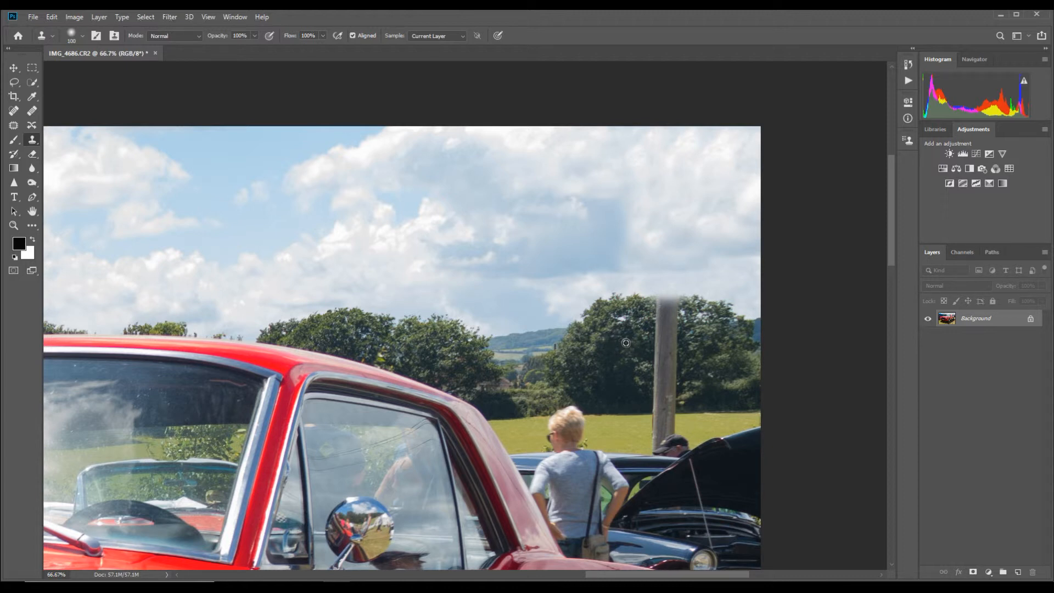
mouse_move(659, 338)
left_mouse_down()
mouse_move(668, 310)
mouse_move(657, 357)
mouse_move(670, 360)
mouse_move(655, 386)
mouse_move(656, 399)
left_mouse_up()
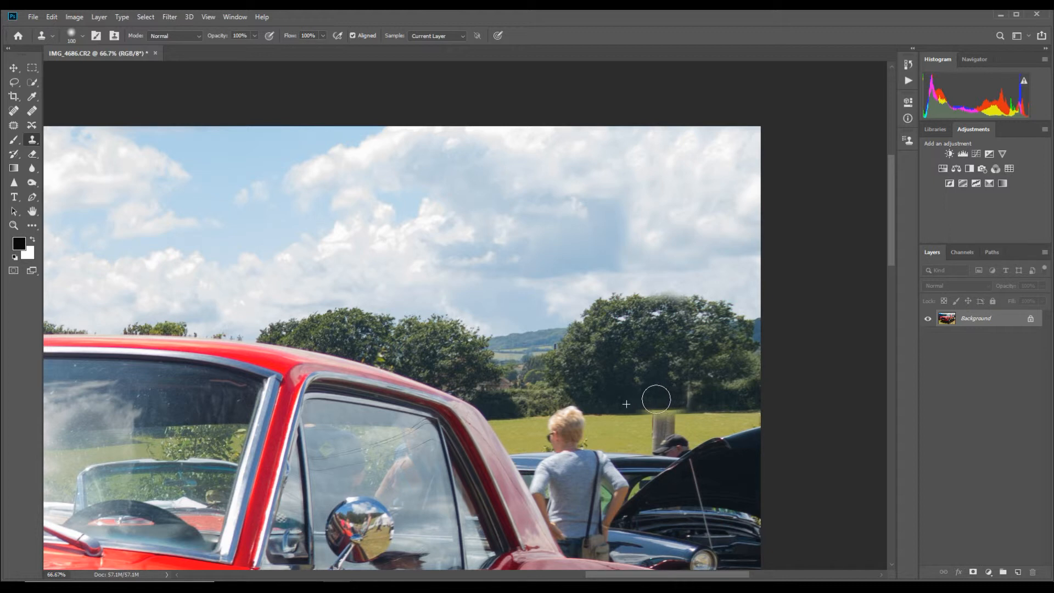
left_click_drag(656, 398, 660, 389)
Reduce the Clone Stamp brush to 60 and clone grass from the field over the pole's base above the man's cap
key("bracketleft")
key("ctrl+plus")
key("ctrl+plus")
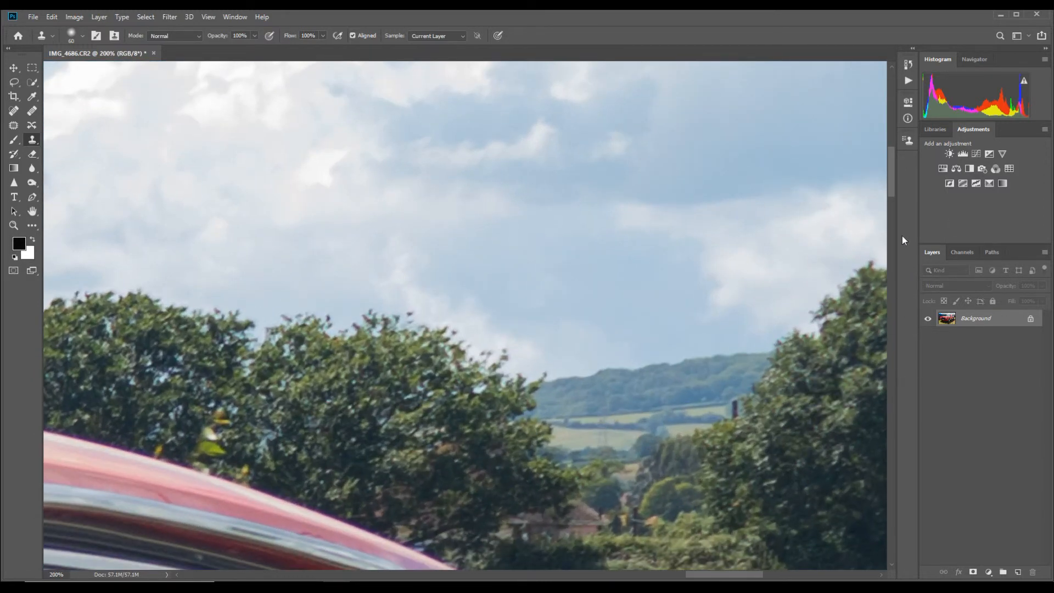
left_click_drag(893, 188, 897, 225)
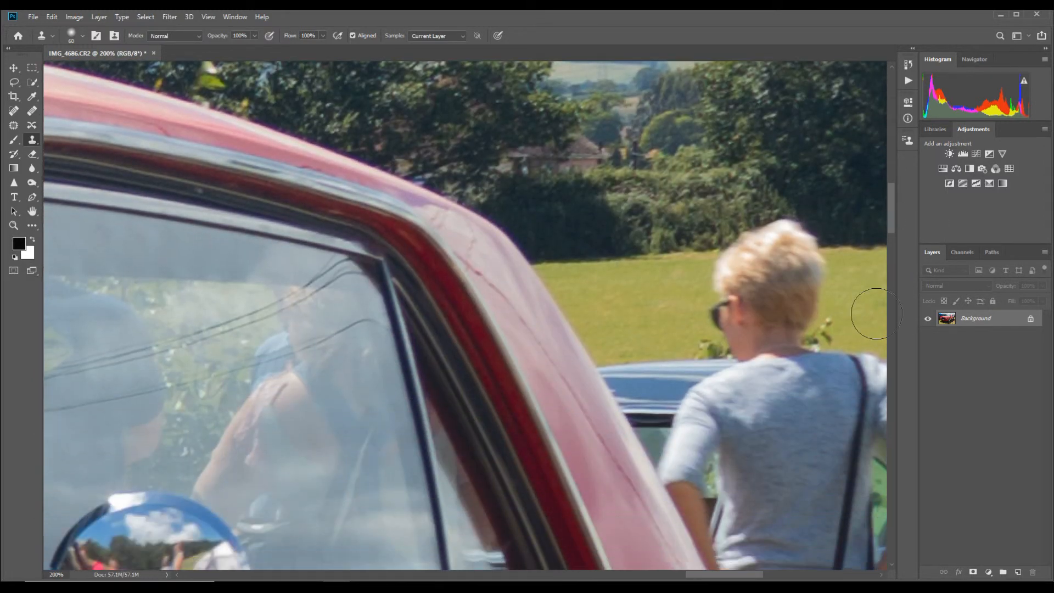
left_click_drag(694, 577, 725, 576)
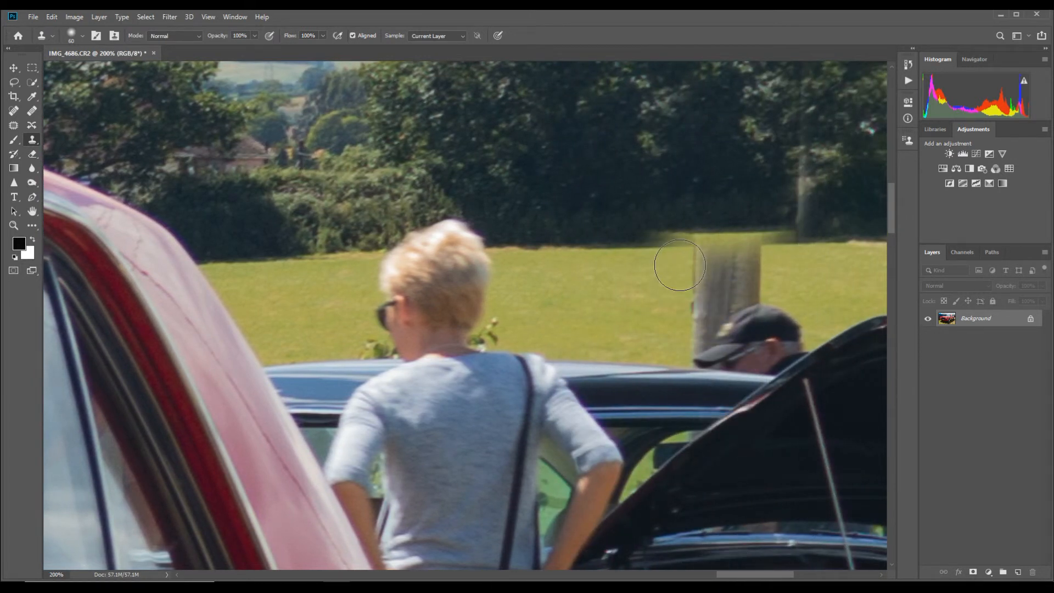
left_click_drag(604, 290, 574, 289)
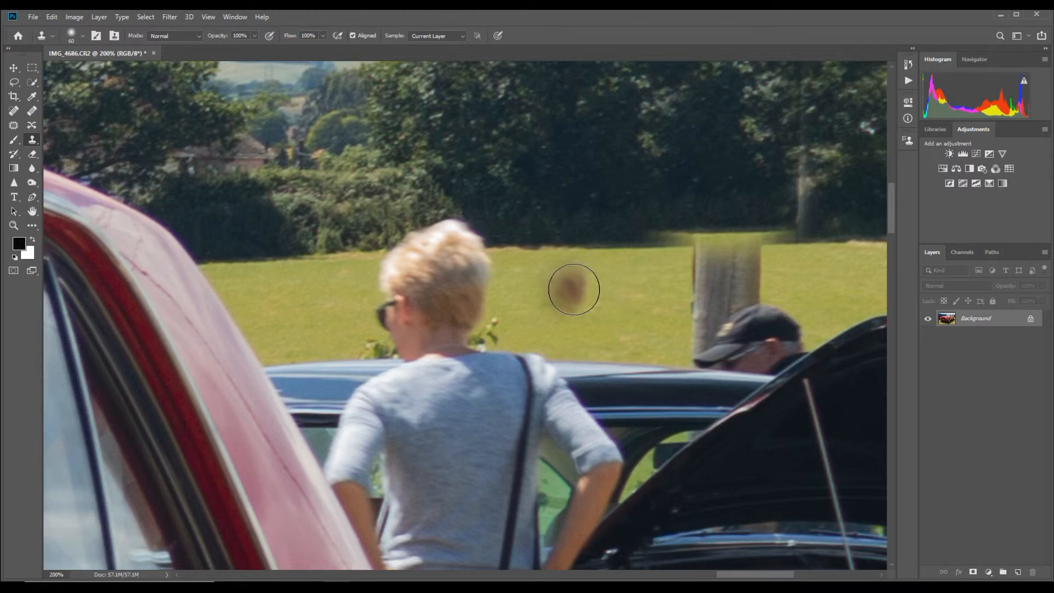
key("ctrl+z")
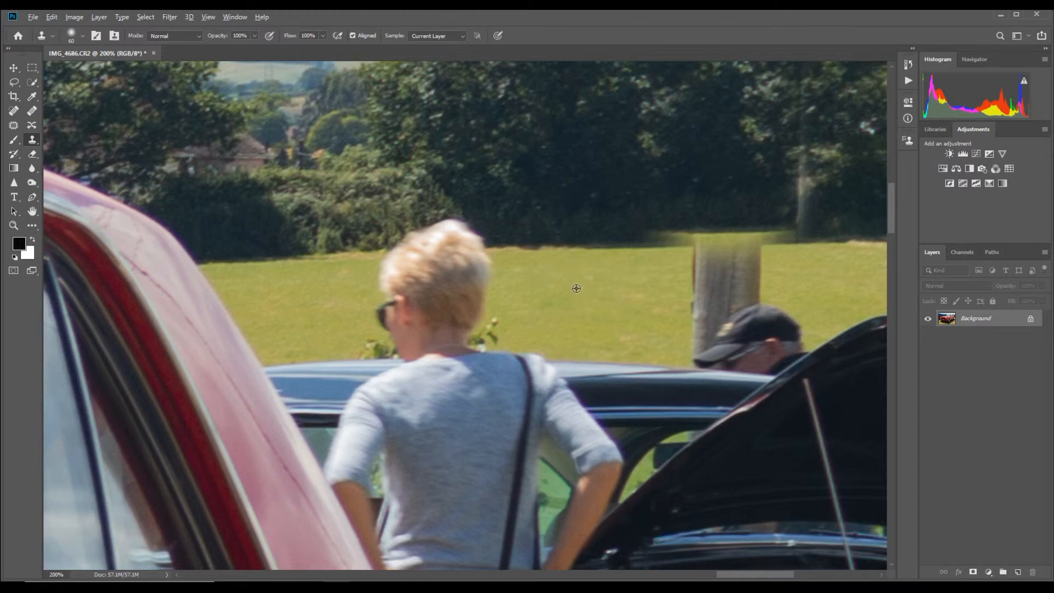
left_click(576, 288, "alt")
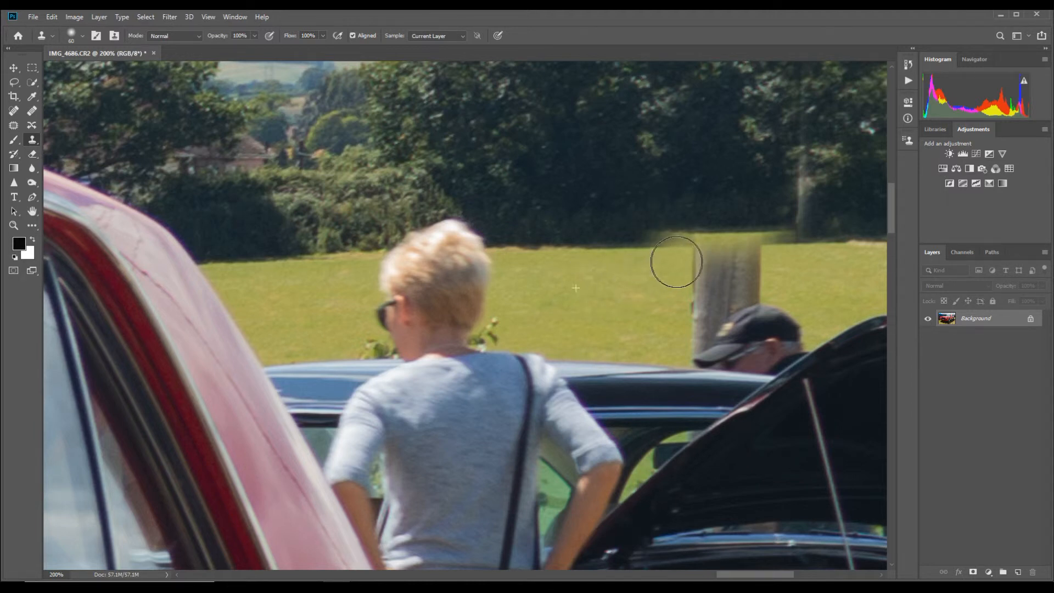
mouse_move(679, 261)
left_mouse_down()
mouse_move(765, 264)
mouse_move(699, 260)
mouse_move(743, 276)
mouse_move(702, 285)
mouse_move(683, 307)
mouse_move(730, 277)
mouse_move(684, 297)
left_mouse_up()
Shrink the Clone Stamp brush to 25 and clone grass over the pole remnants around the edge of the man's cap
key("bracketleft")
key("bracketleft")
key("bracketleft")
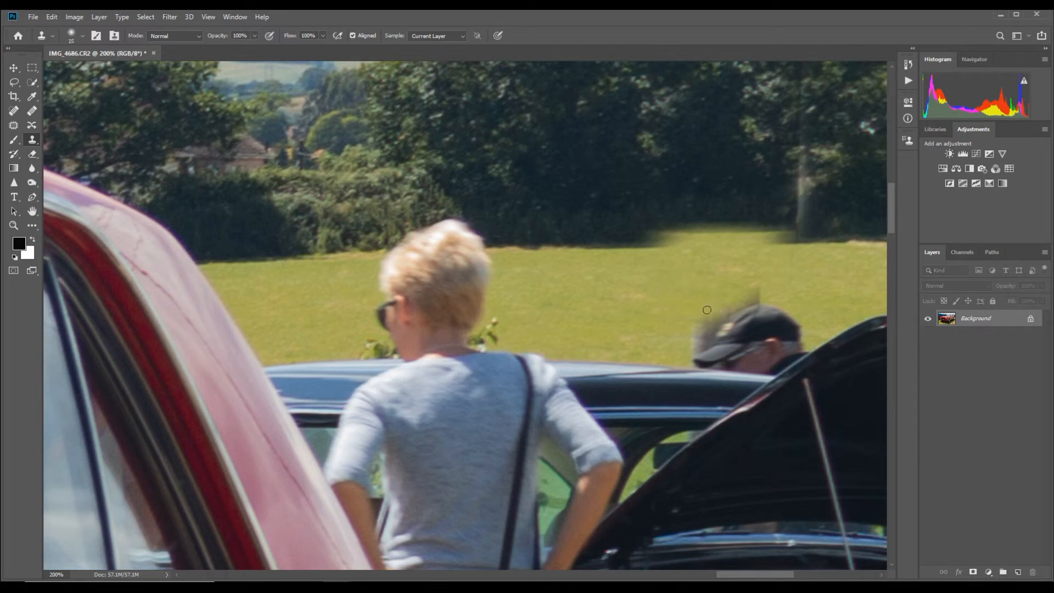
key("bracketright")
mouse_move(694, 333)
left_mouse_down()
mouse_move(724, 303)
mouse_move(762, 290)
mouse_move(719, 309)
mouse_move(750, 297)
mouse_move(741, 296)
mouse_move(748, 282)
mouse_move(778, 261)
left_mouse_up()
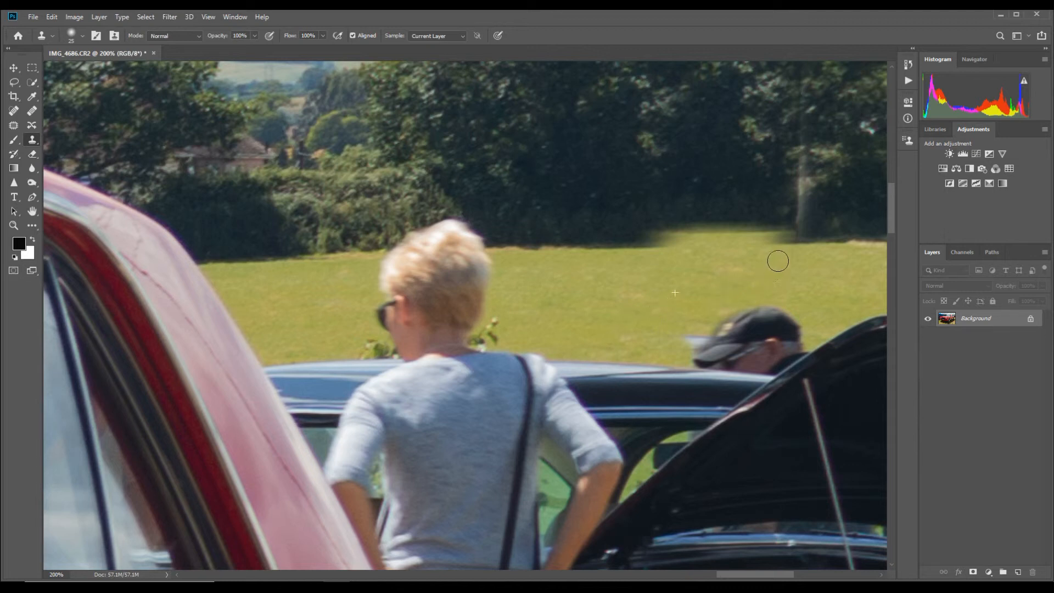
Remove the leftover smudge in front of the man's cap with a smaller Spot Healing Brush
left_click(13, 111)
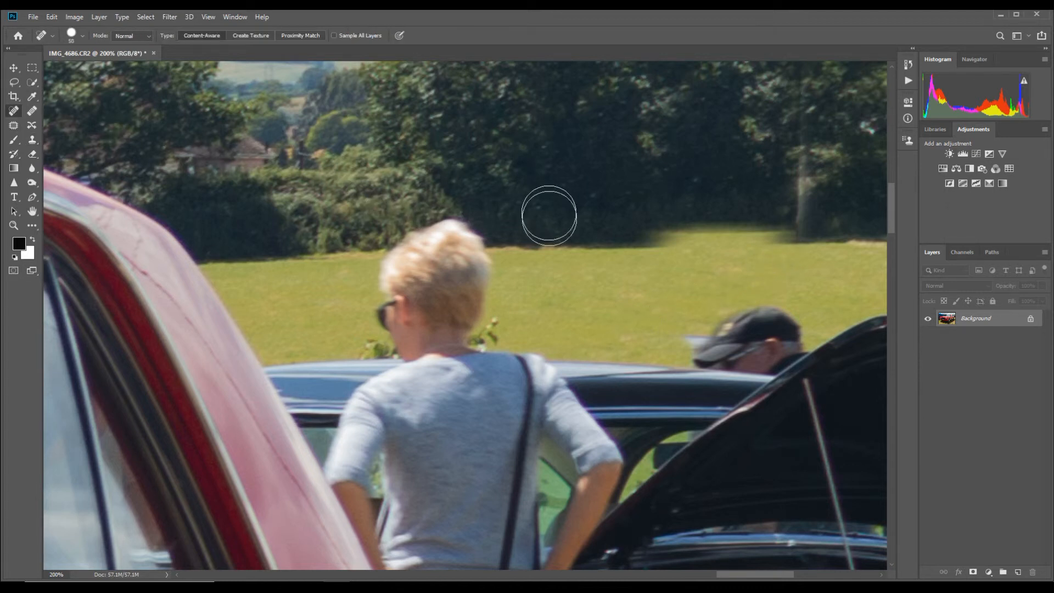
key("bracketleft")
key("bracketleft")
key("bracketleft")
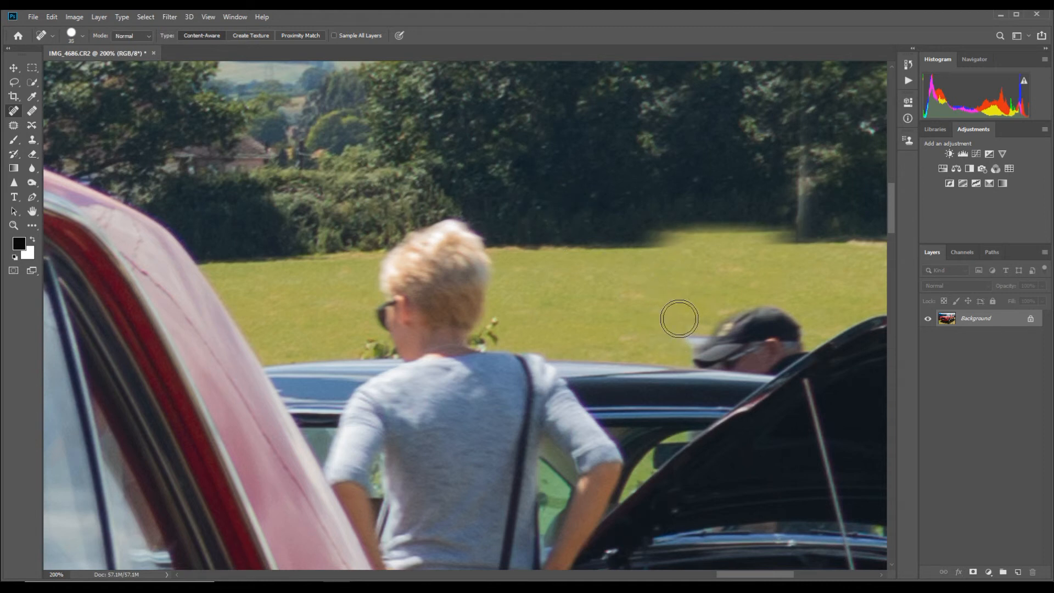
key("bracketleft")
mouse_move(683, 334)
left_mouse_down()
mouse_move(701, 338)
mouse_move(696, 347)
left_mouse_up()
Enlarge the Spot Healing Brush to 35 and repair the blurred boundary between the hedge and the field
key("bracketright")
key("bracketright")
key("bracketright")
key("bracketright")
key("bracketright")
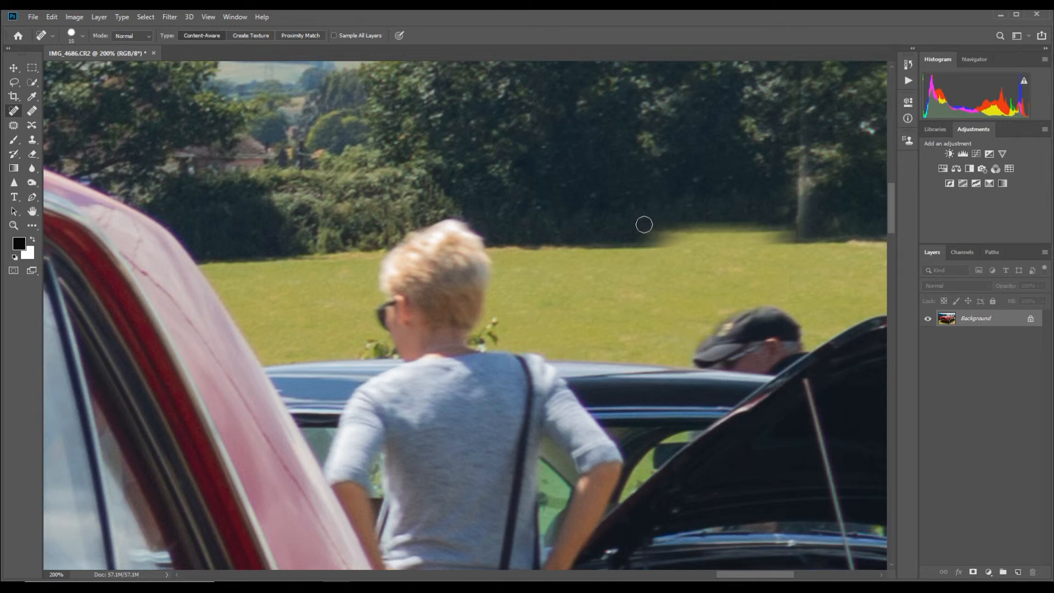
mouse_move(800, 239)
left_mouse_down()
mouse_move(650, 240)
mouse_move(724, 243)
left_mouse_up()
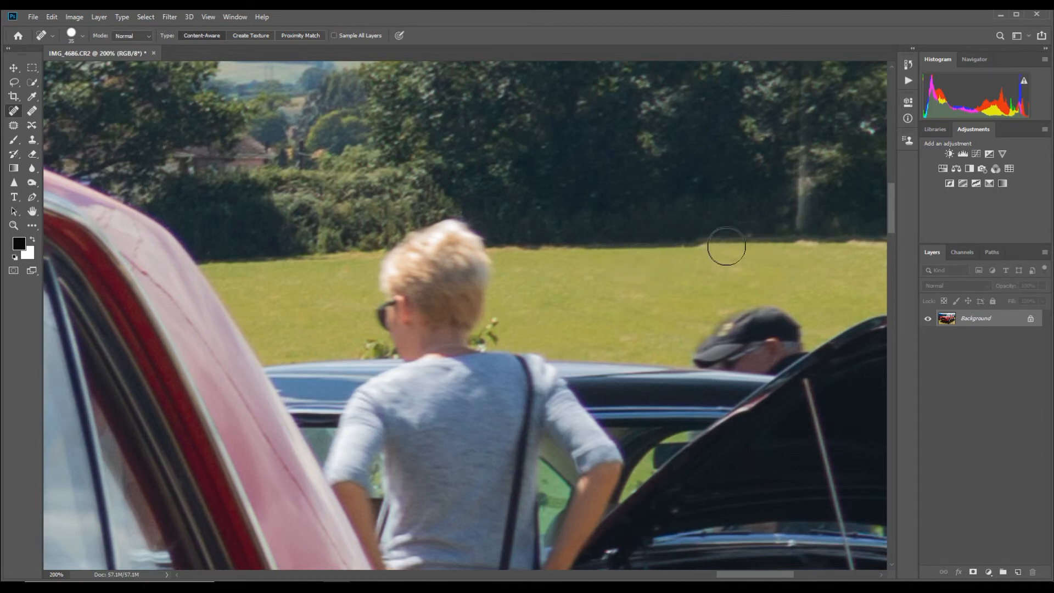
left_click(702, 243)
left_click(704, 245)
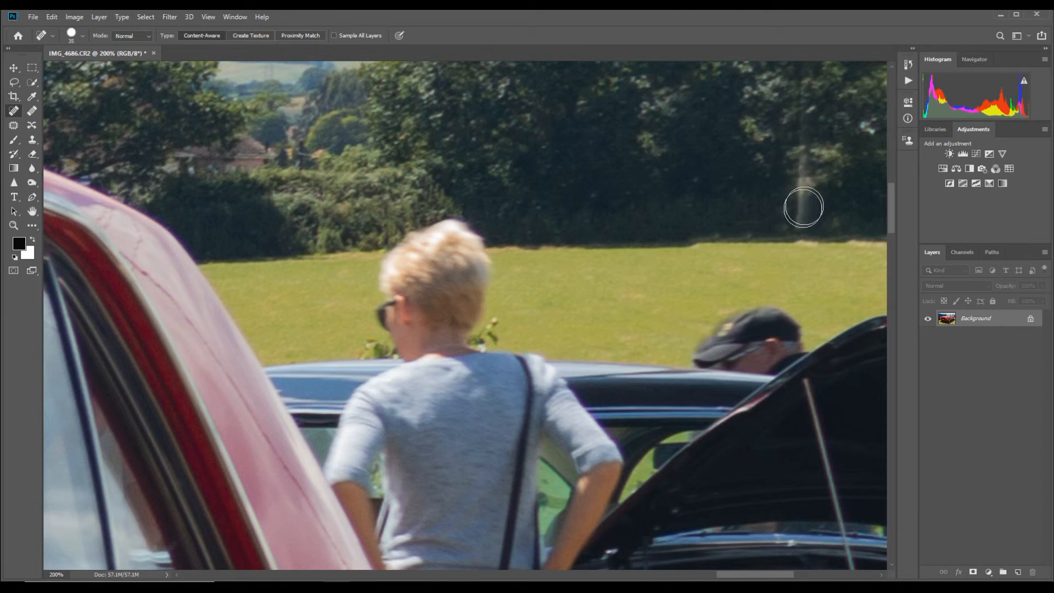
Heal the last pale pole trace in the dark hedge with the Spot Healing Brush at size 25
key("bracketleft")
left_click(805, 166)
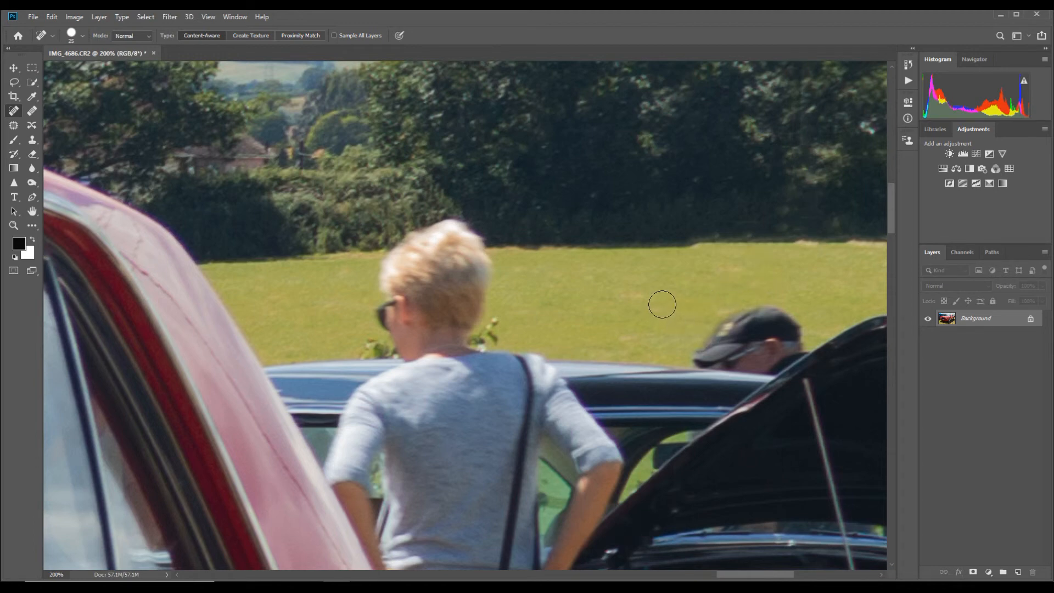
scroll(662, 304, "down", 3)
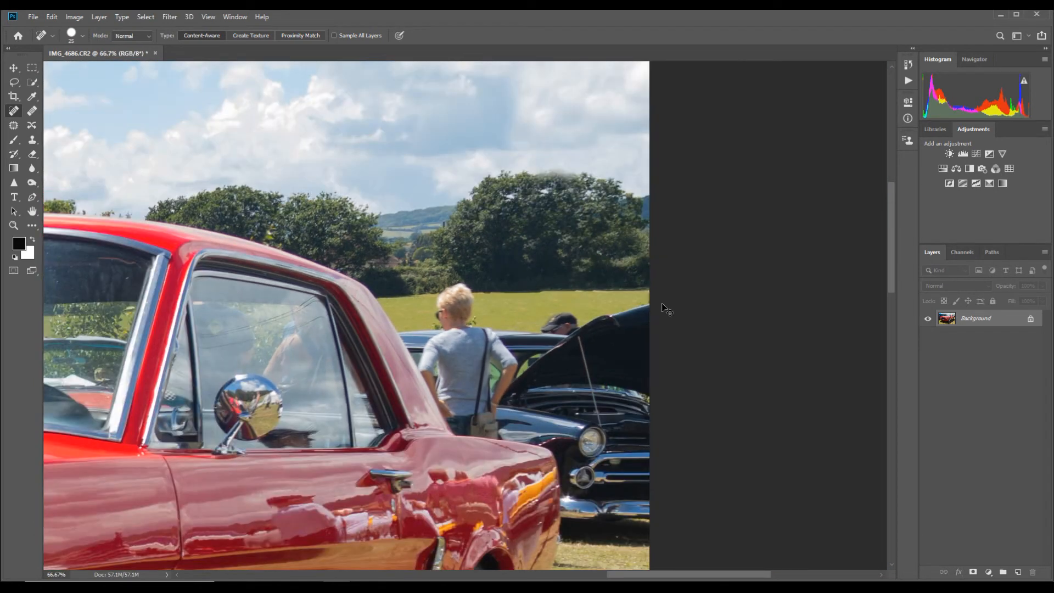
scroll(662, 304, "down", 1)
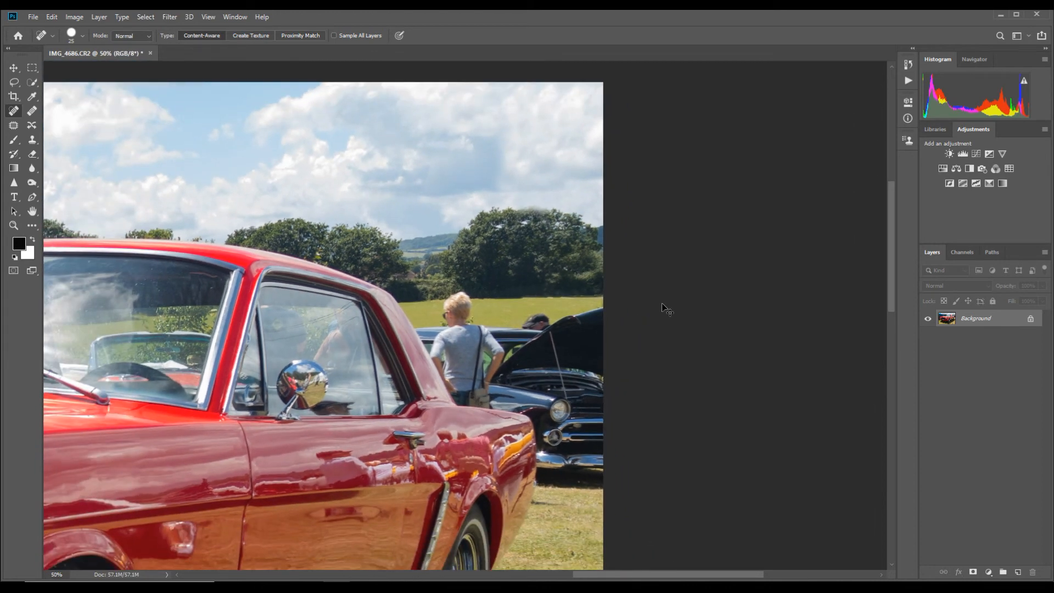
scroll(661, 304, "down", 1)
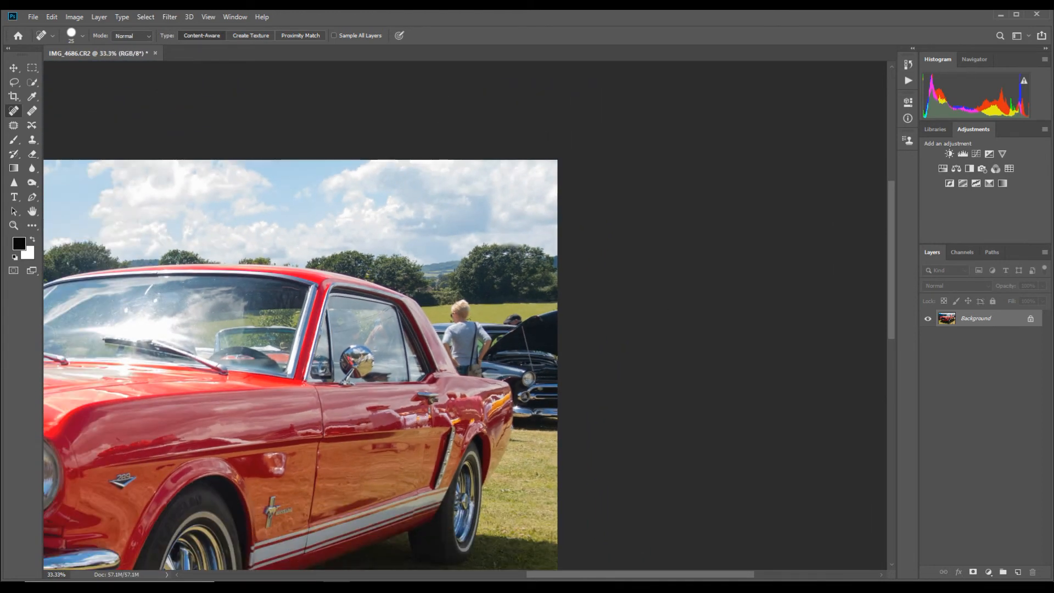
left_click_drag(603, 572, 481, 579)
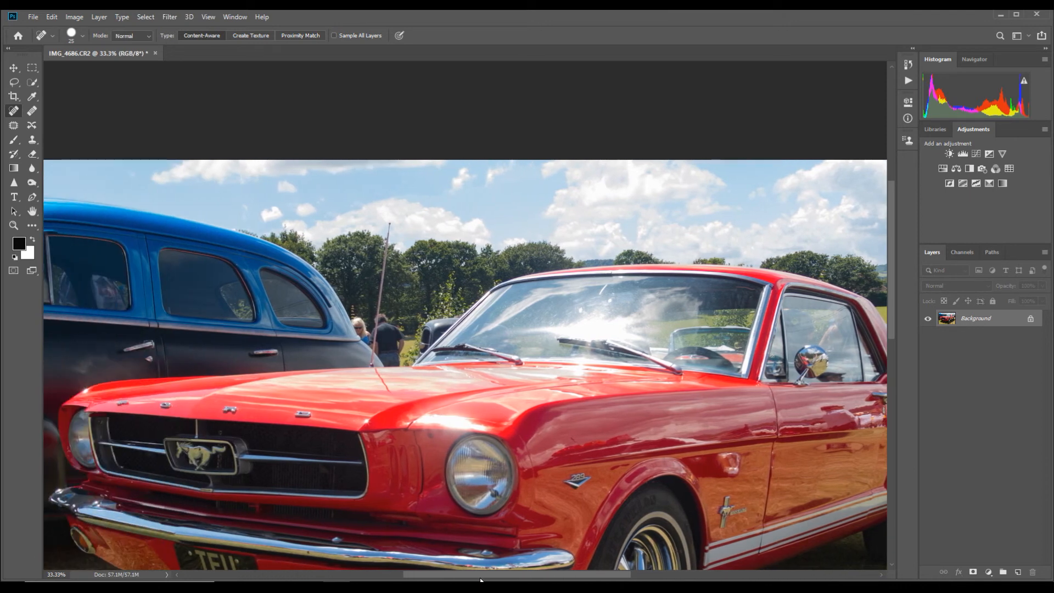
key("ctrl+minus")
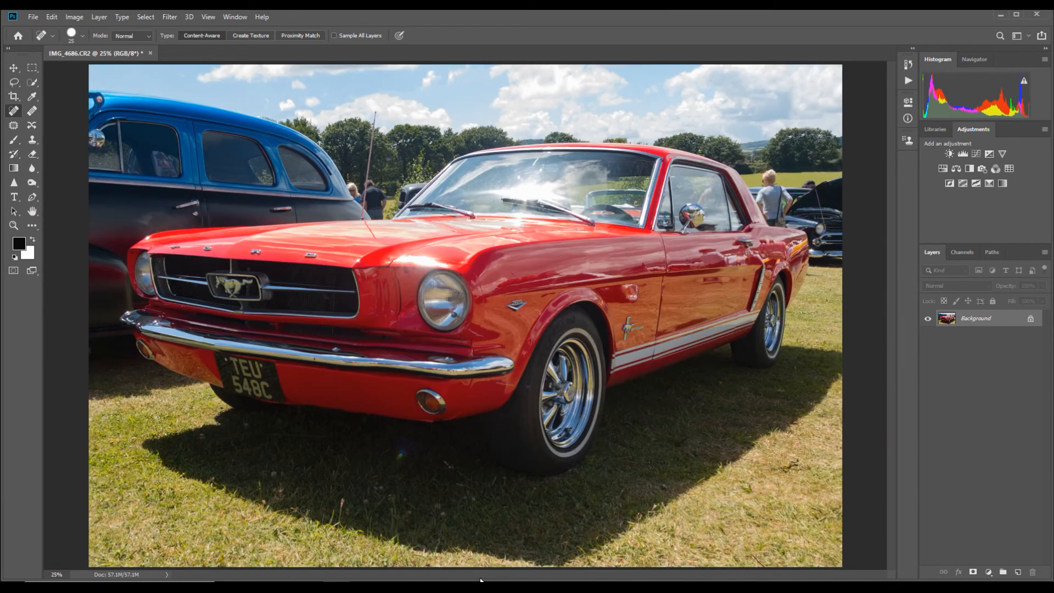